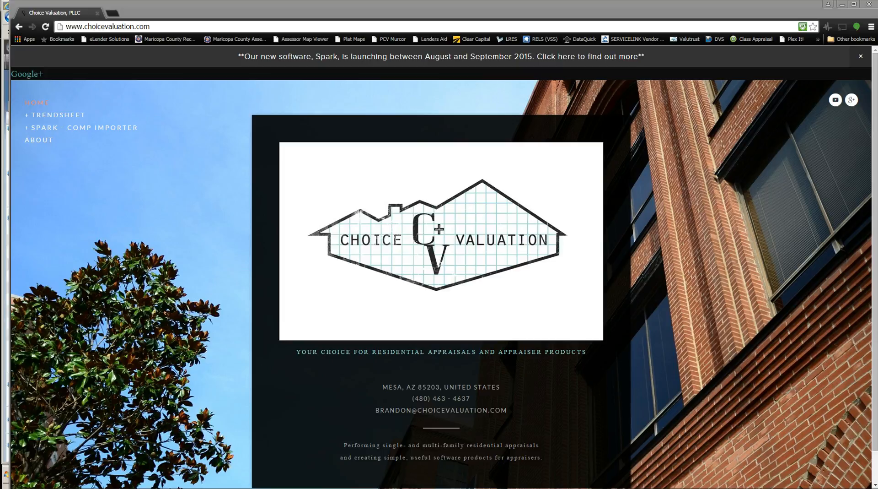
pyautogui.click(12, 202)
pyautogui.moveTo(12, 202)
pyautogui.mouseDown()
pyautogui.moveTo(29, 203)
pyautogui.moveTo(11, 201)
pyautogui.mouseUp()
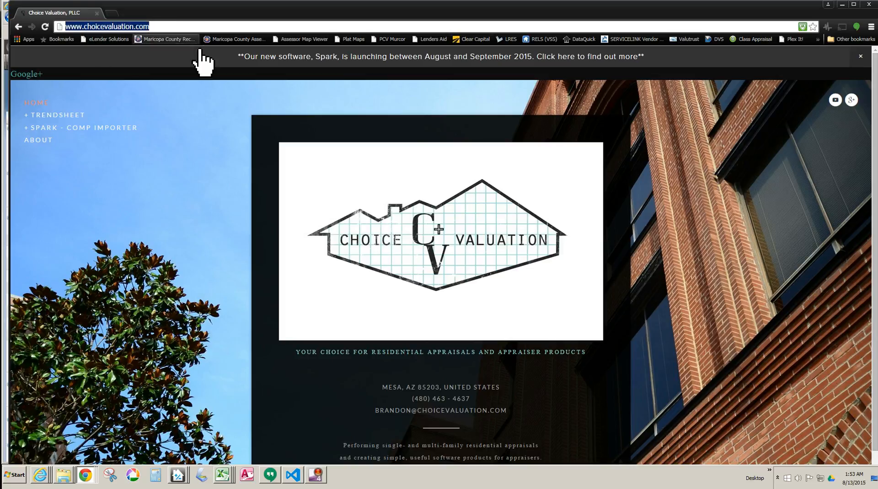
# Step: Open the Spark Coverage page, review the supported MLS systems, and open the BAREIS / Rapattoni setup instructions
pyautogui.click(58, 128)
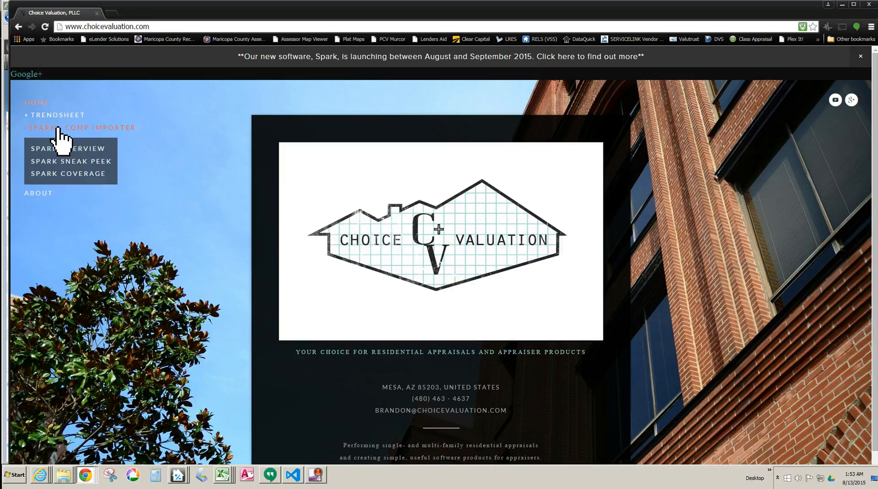
pyautogui.click(75, 173)
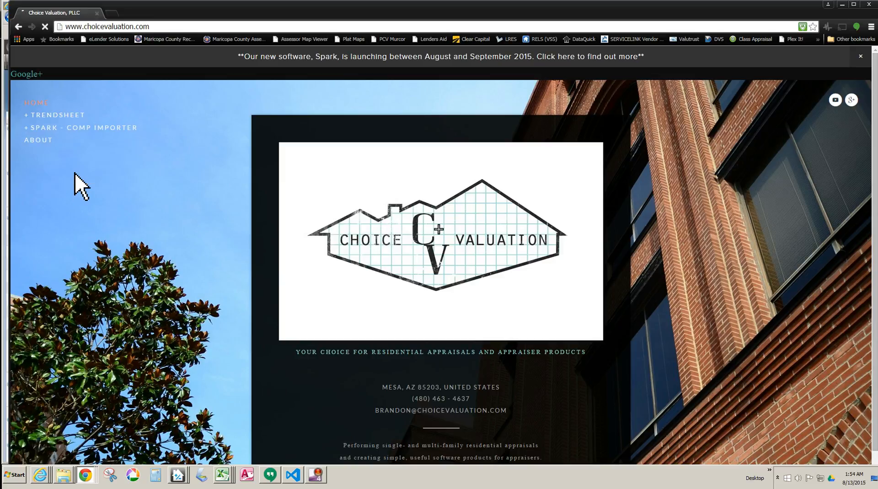
pyautogui.scroll(-5, 321, 311)
pyautogui.scroll(-12, 335, 305)
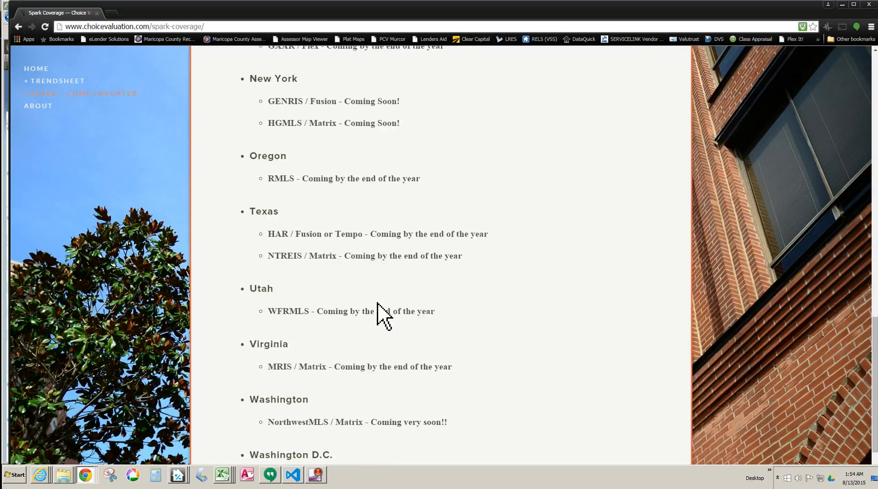
pyautogui.scroll(15, 380, 303)
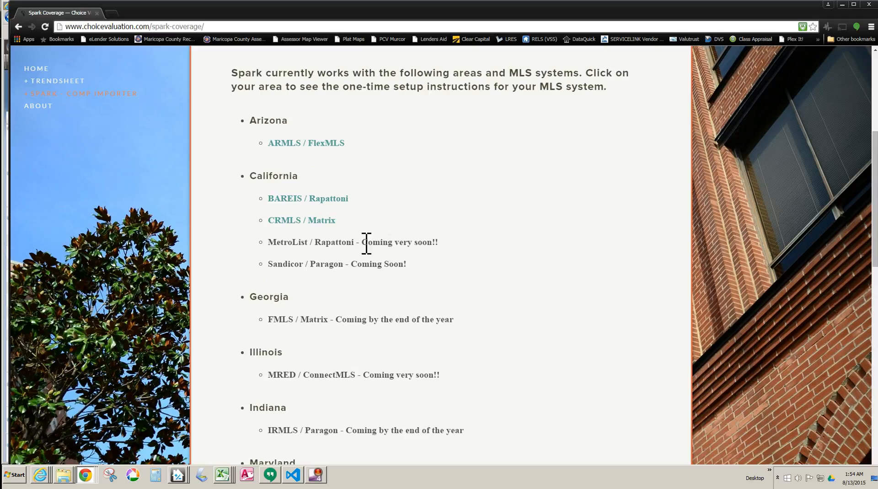
pyautogui.click(319, 200)
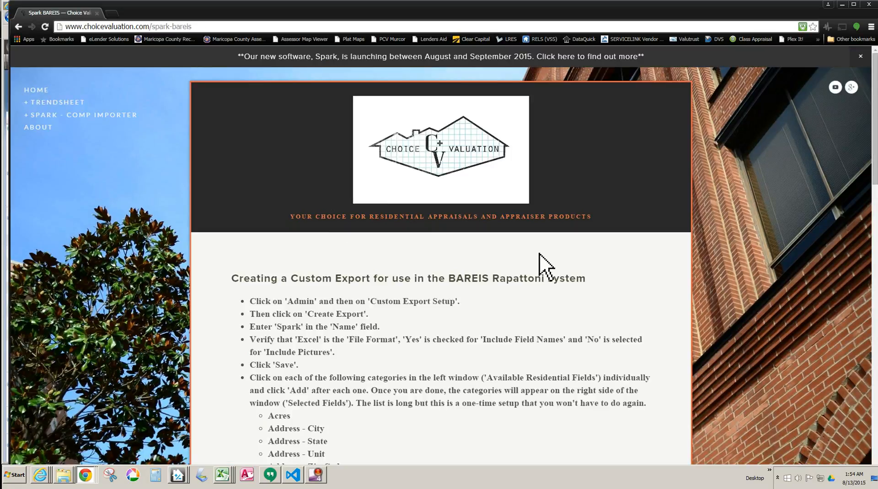
# Step: Review the BAREIS Rapattoni instructions for creating a custom export, including the list of fields to add
pyautogui.scroll(-5, 540, 259)
pyautogui.moveTo(268, 158); pyautogui.dragTo(346, 403)
pyautogui.click(360, 320)
pyautogui.scroll(3, 360, 319)
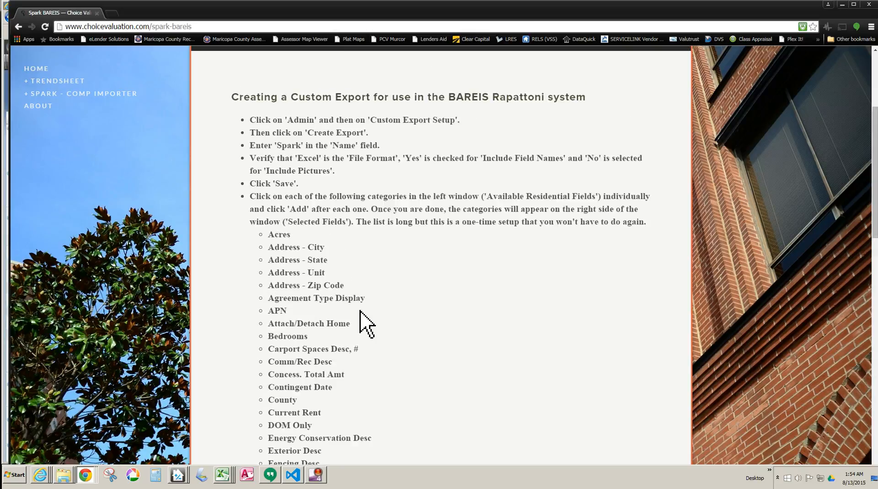
pyautogui.moveTo(253, 166); pyautogui.dragTo(526, 407)
pyautogui.click(476, 349)
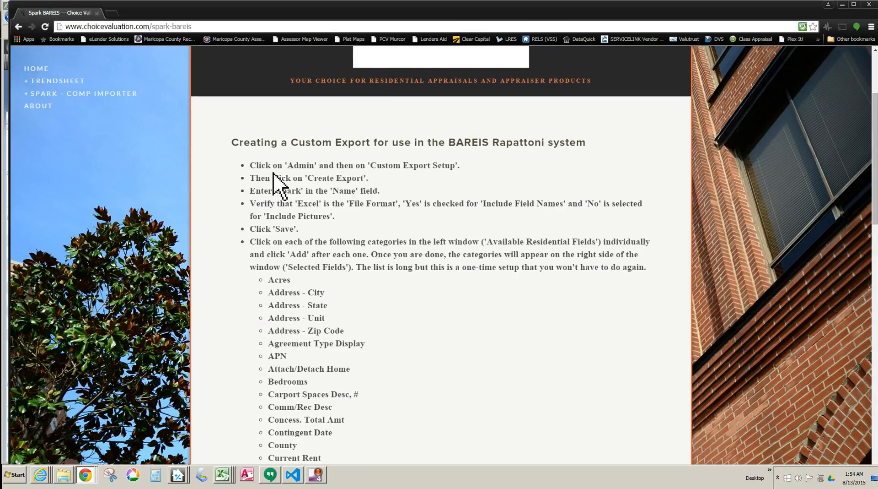
pyautogui.moveTo(255, 165); pyautogui.dragTo(428, 288)
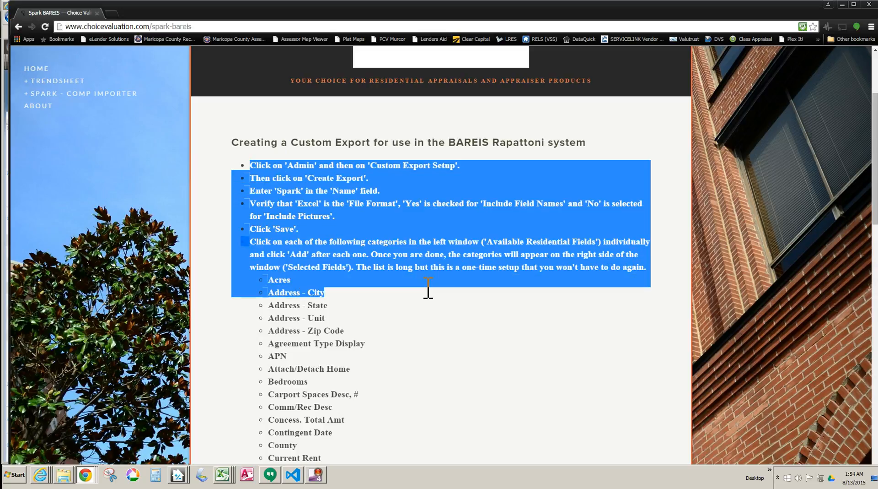
pyautogui.click(311, 208)
pyautogui.moveTo(255, 166); pyautogui.dragTo(411, 323)
pyautogui.click(410, 324)
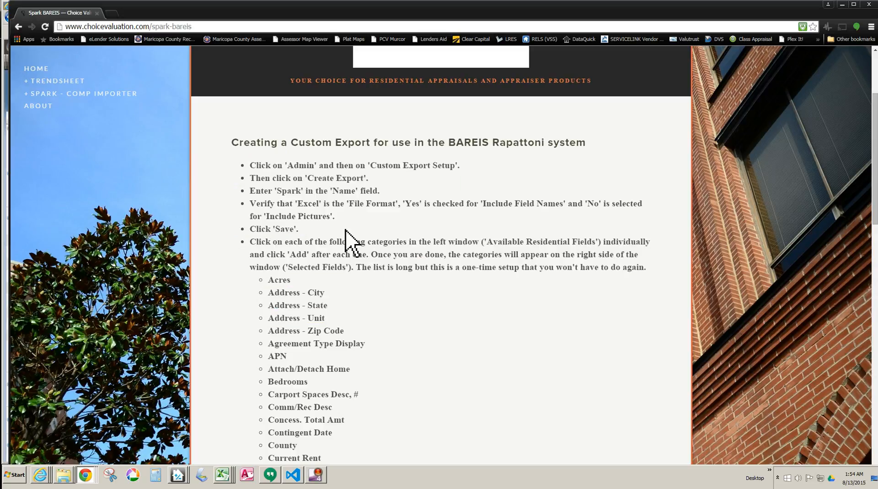
# Step: Narrow the instructions window so BAREIS MLS shows beside it, and review the list of required export fields
pyautogui.moveTo(13, 160); pyautogui.dragTo(431, 176)
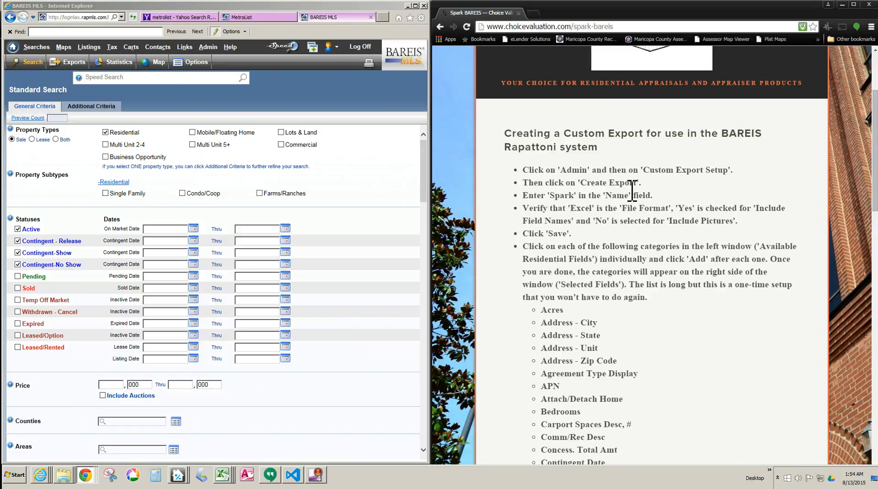
pyautogui.scroll(-4, 634, 247)
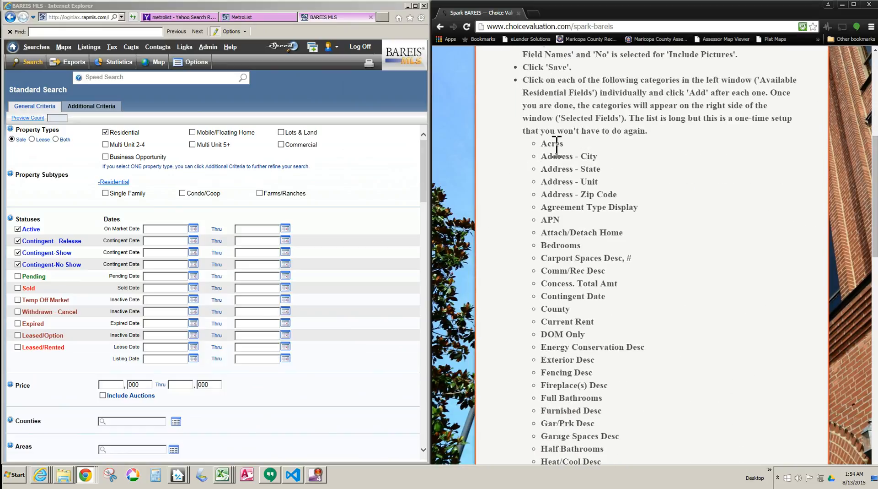
pyautogui.moveTo(549, 143); pyautogui.dragTo(585, 322)
pyautogui.click(597, 300)
pyautogui.scroll(-1, 594, 287)
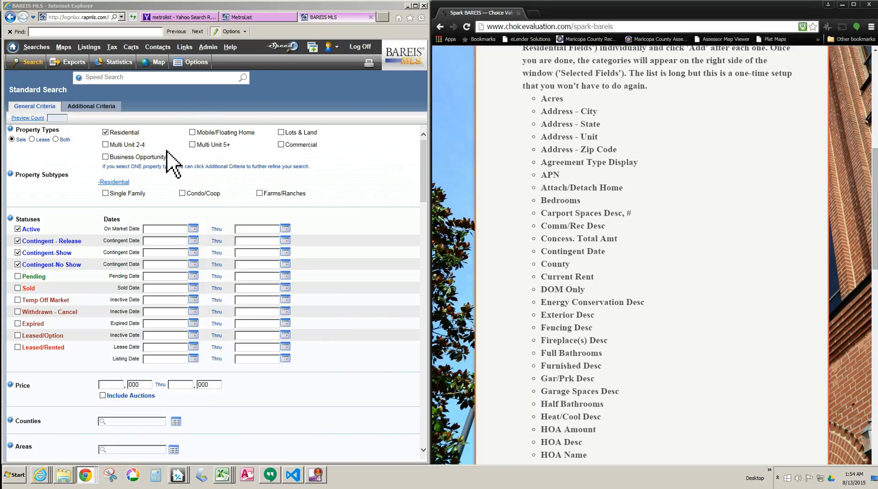
# Step: Create a new custom export in BAREIS MLS and name it Spark1
pyautogui.click(208, 46)
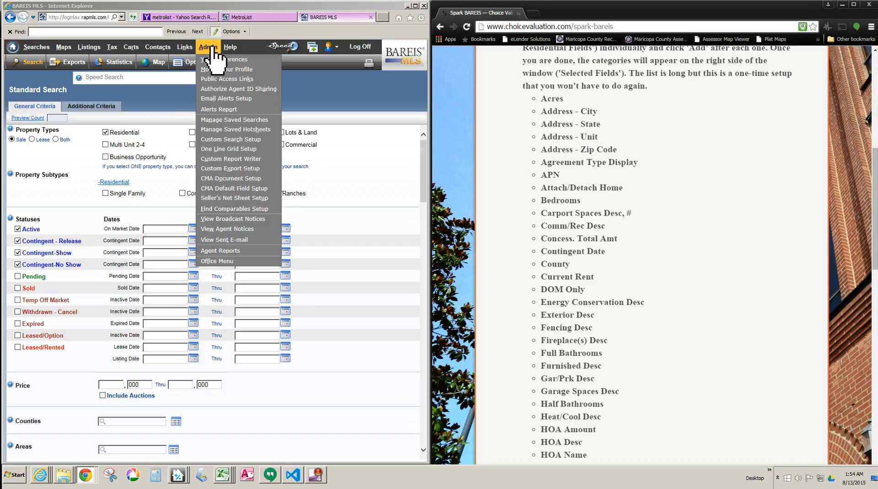
pyautogui.click(224, 168)
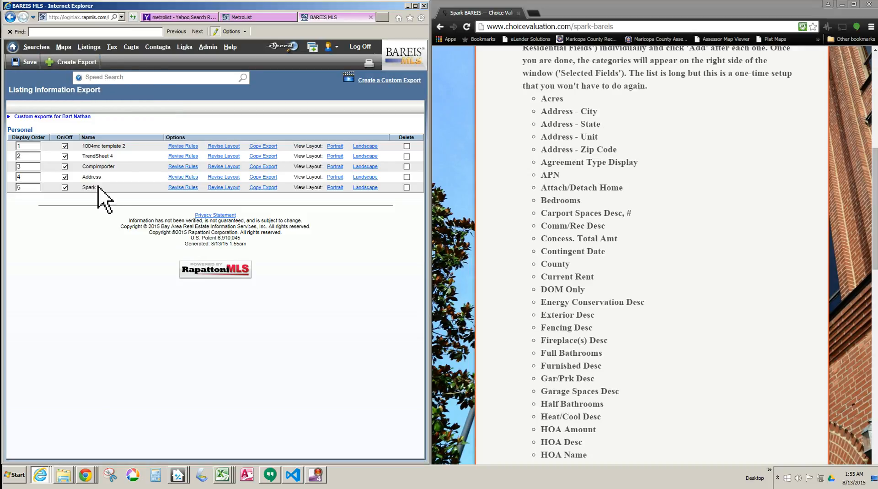
pyautogui.click(75, 64)
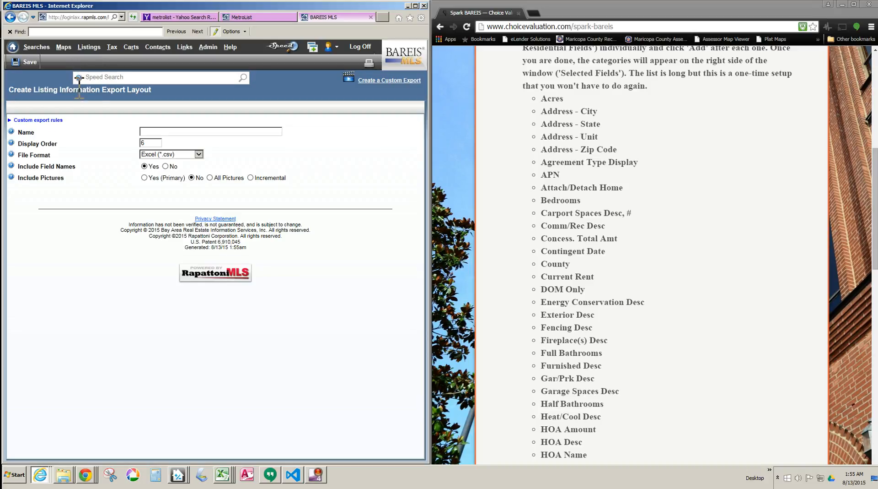
pyautogui.click(158, 132)
pyautogui.write('Spar')
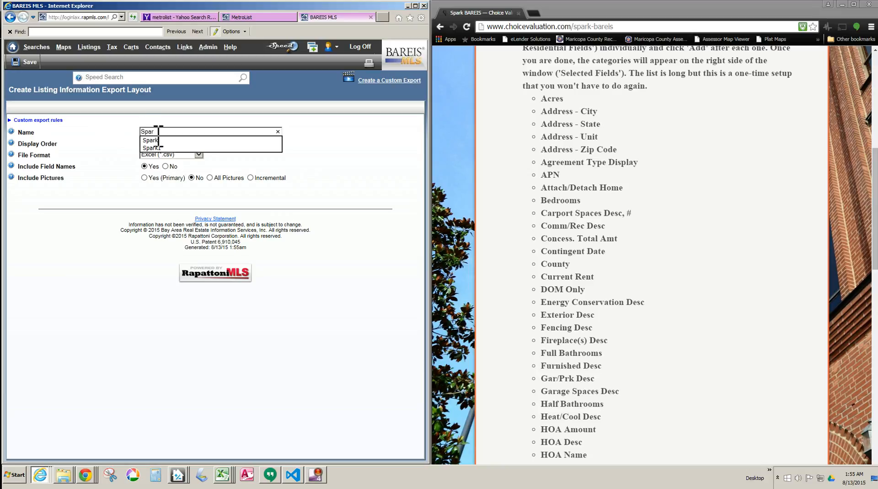
pyautogui.write('k1')
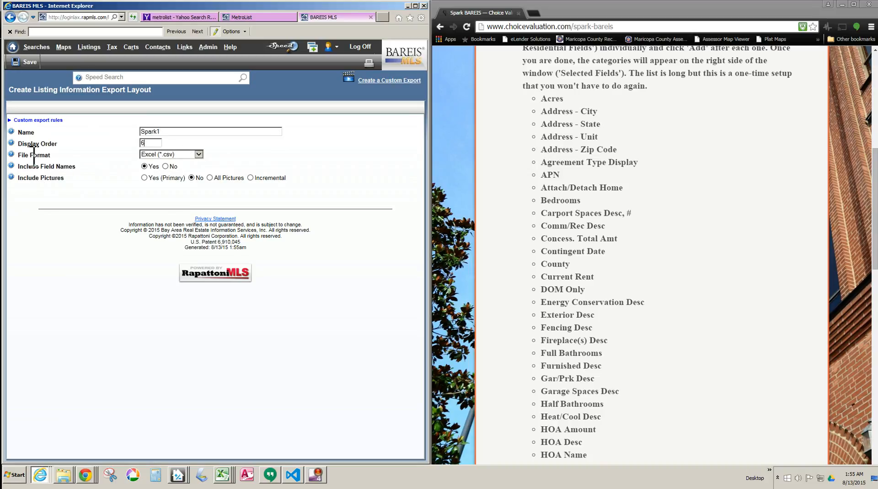
# Step: Choose Excel (*.csv) as the file format, include field names, and save the Spark1 export
pyautogui.click(167, 154)
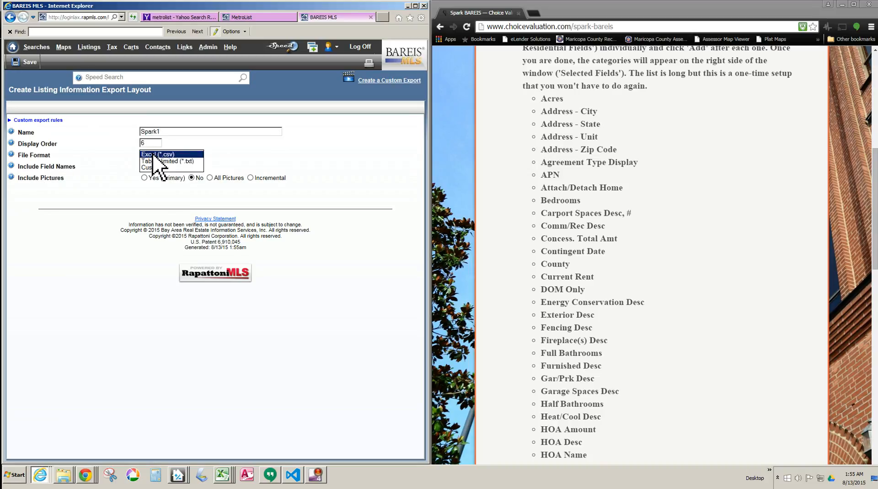
pyautogui.click(169, 155)
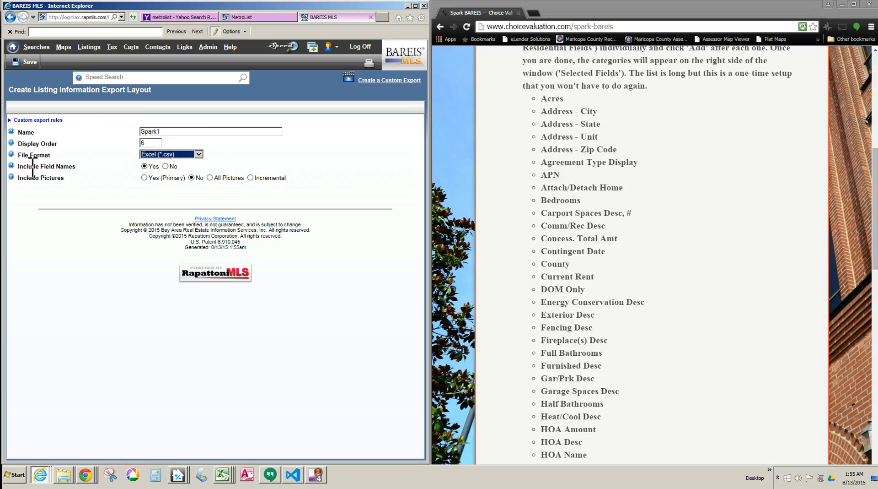
pyautogui.click(145, 167)
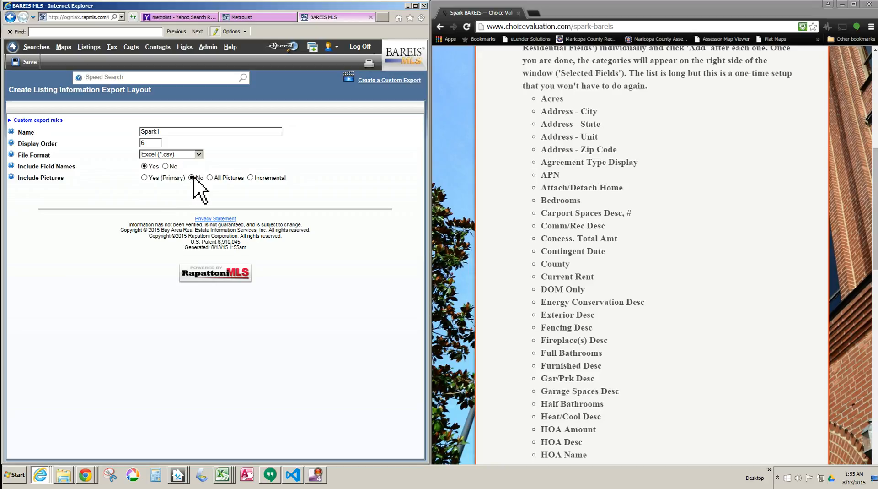
pyautogui.click(28, 63)
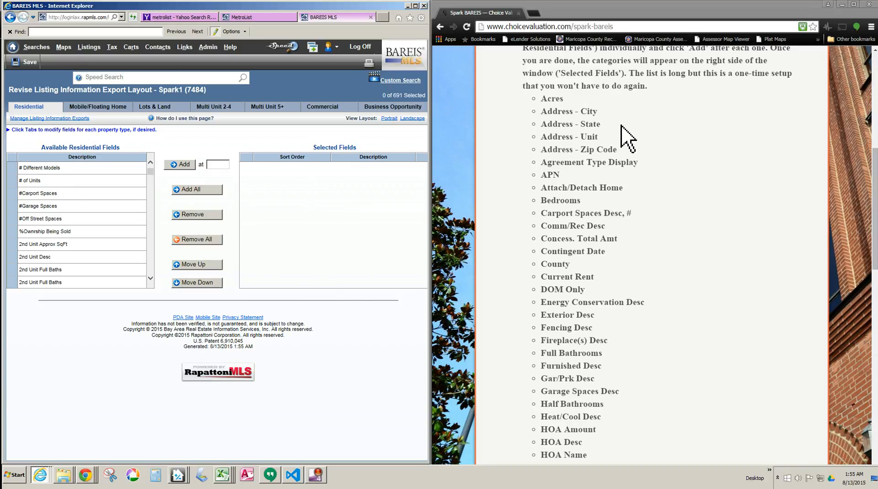
# Step: Check the required field list in the instructions and add the Acres field to the export's selected residential fields
pyautogui.click(558, 104)
pyautogui.moveTo(545, 96); pyautogui.dragTo(592, 365)
pyautogui.click(575, 275)
pyautogui.scroll(-1, 575, 270)
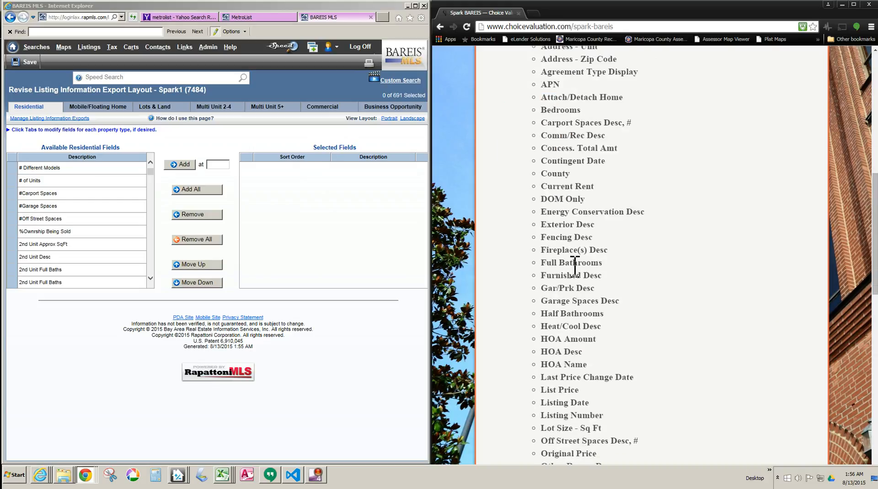
pyautogui.scroll(1, 576, 260)
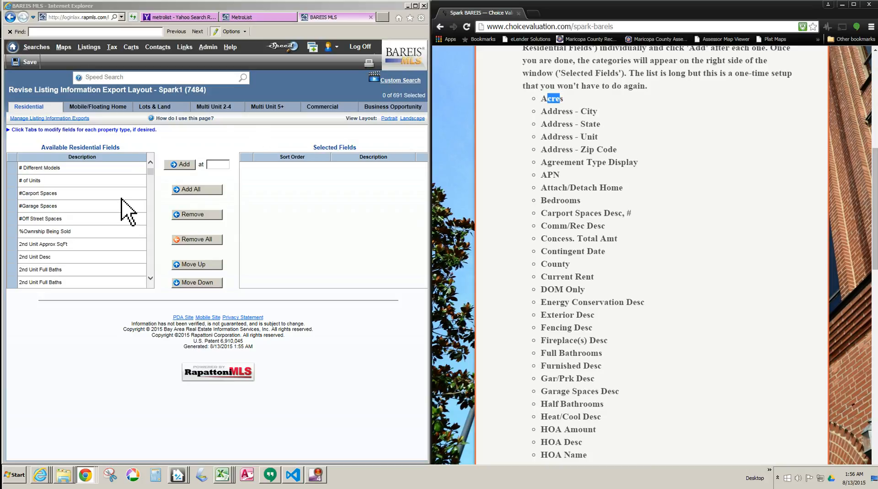
pyautogui.click(150, 247)
pyautogui.click(152, 249)
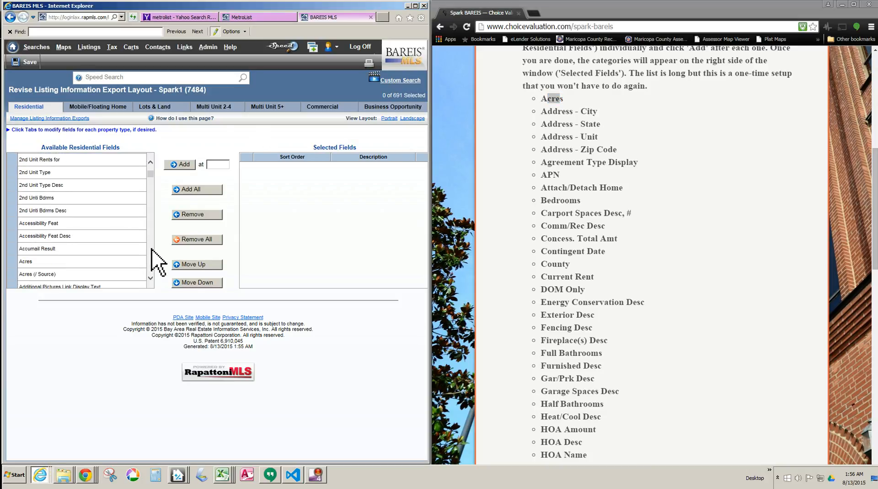
pyautogui.click(36, 262)
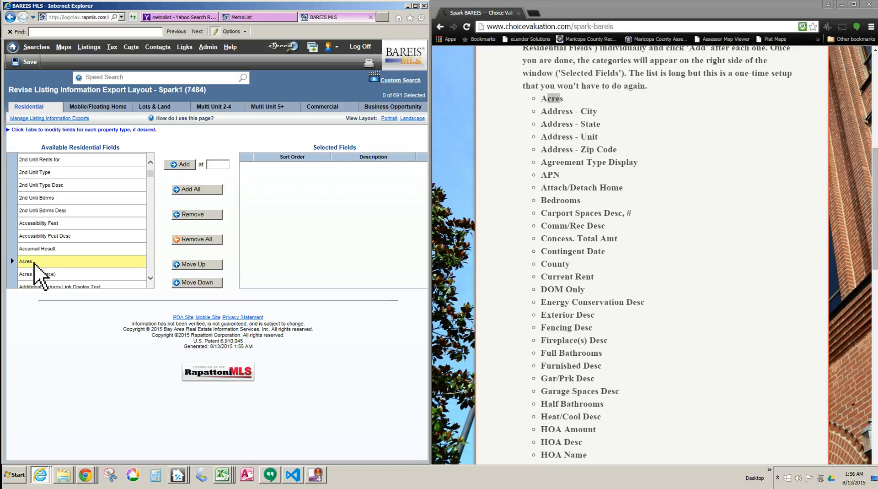
pyautogui.click(183, 164)
# Step: Add the Address - City, Address - State and Address - Unit fields to the export's selected fields
pyautogui.click(150, 278)
pyautogui.click(150, 279)
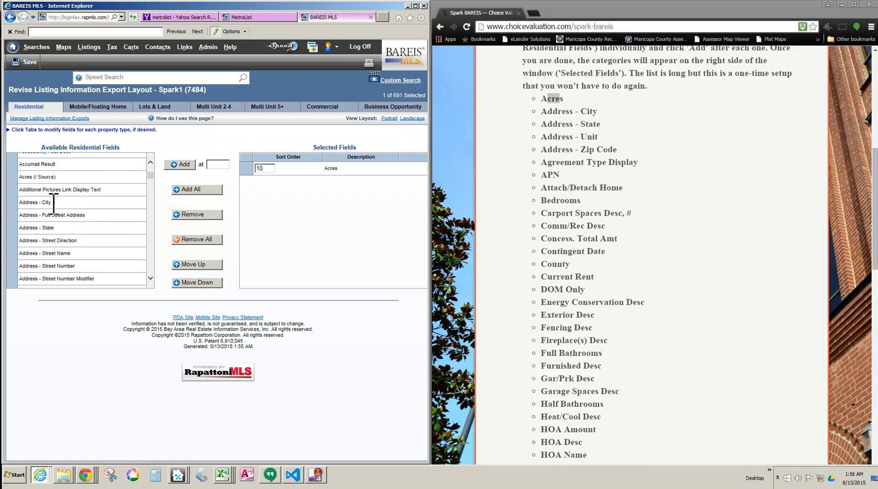
pyautogui.click(47, 201)
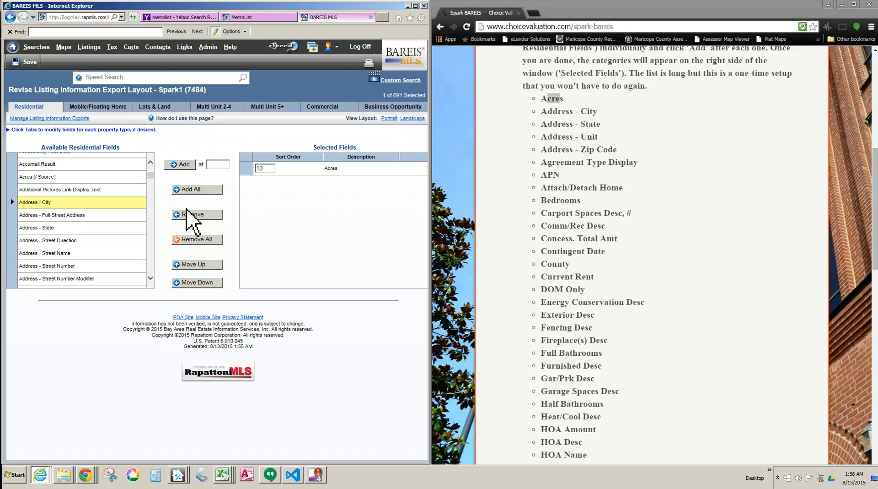
pyautogui.click(186, 165)
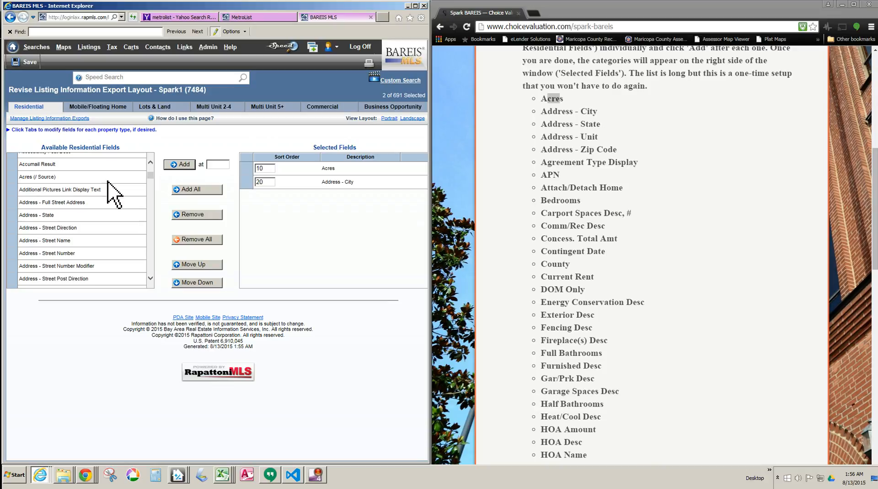
pyautogui.click(50, 215)
pyautogui.click(180, 164)
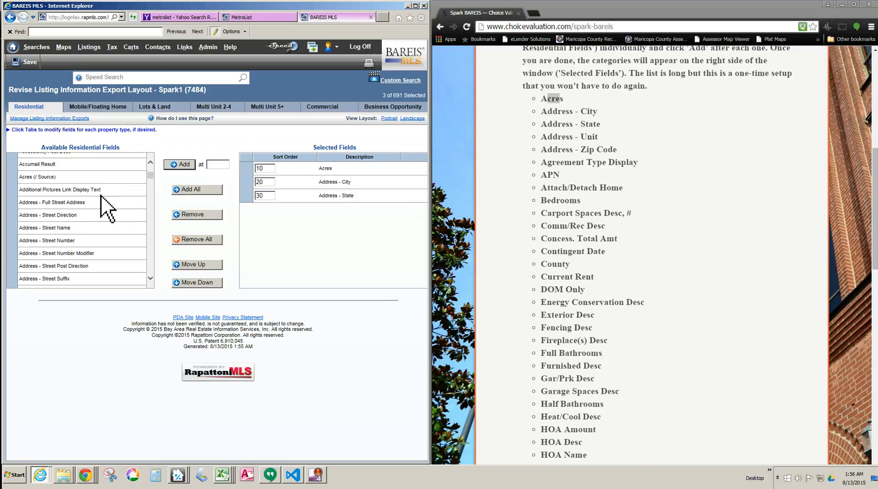
pyautogui.scroll(-3, 157, 261)
pyautogui.click(51, 172)
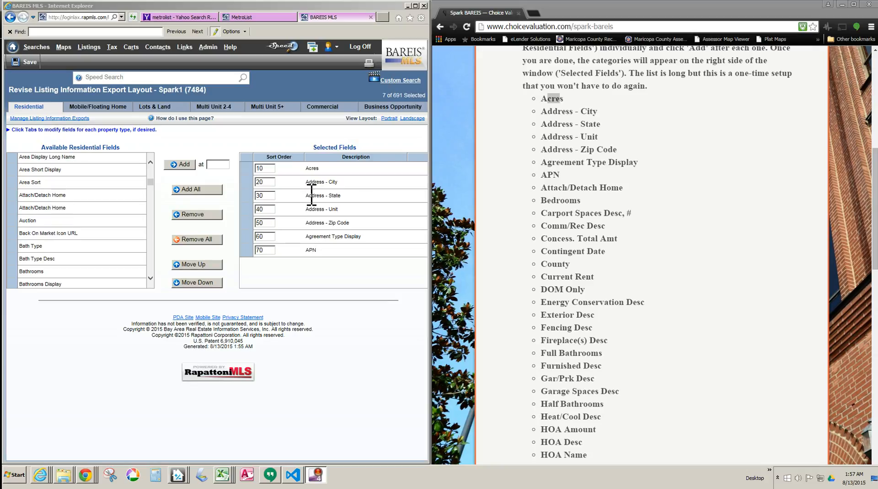
# Step: Add the Attach/Detach Home field named in the instructions to the selected fields and save the export layout
pyautogui.moveTo(547, 188); pyautogui.dragTo(620, 188)
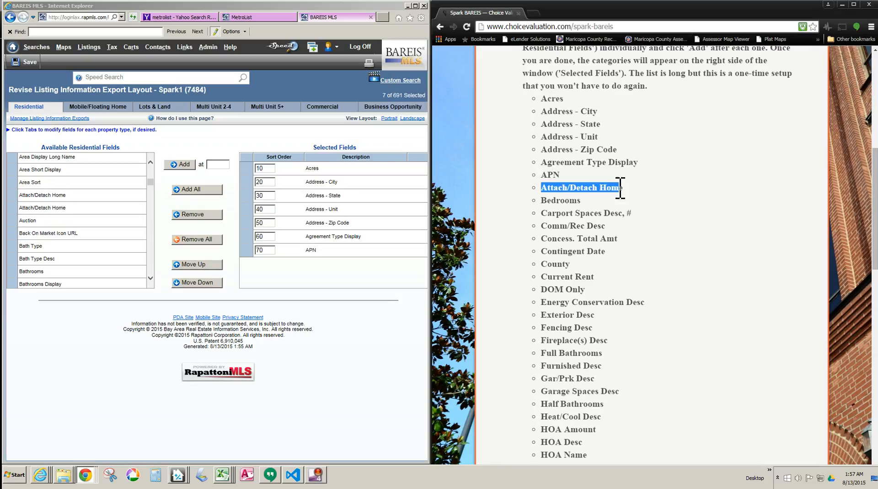
pyautogui.click(52, 195)
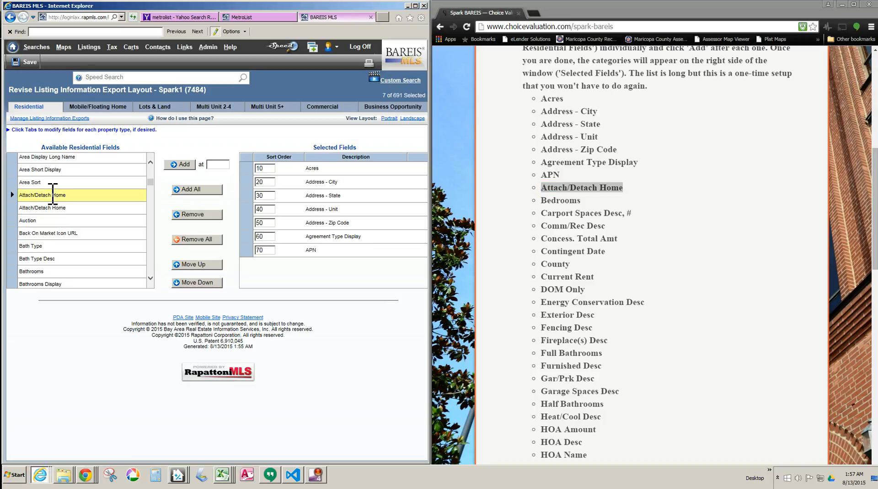
pyautogui.click(182, 165)
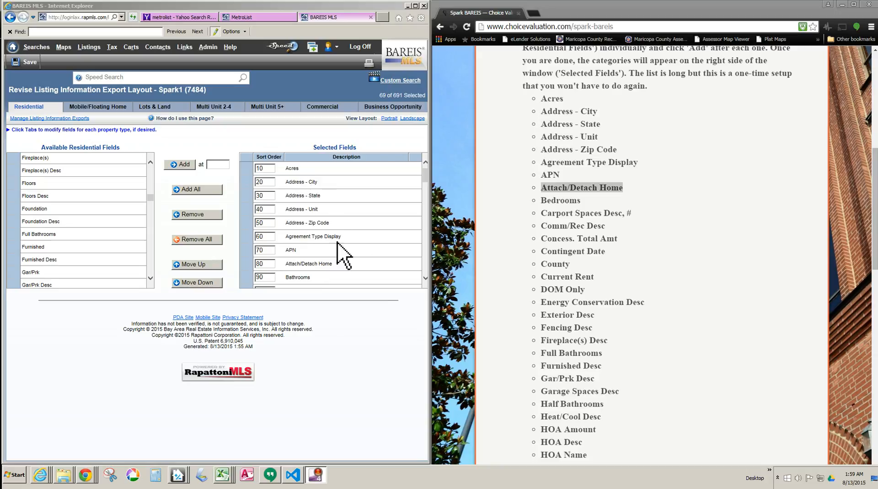
pyautogui.click(26, 63)
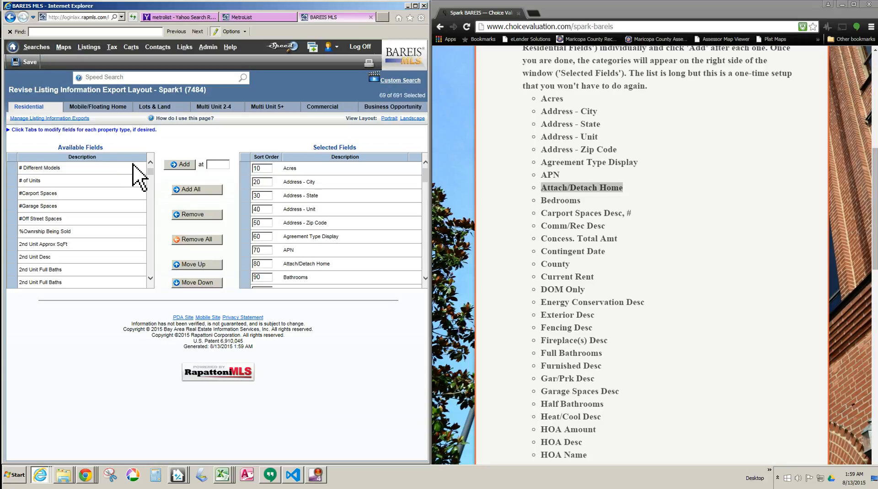
# Step: Reopen the Spark1 layout from the custom export setup and review its available and selected fields
pyautogui.click(37, 47)
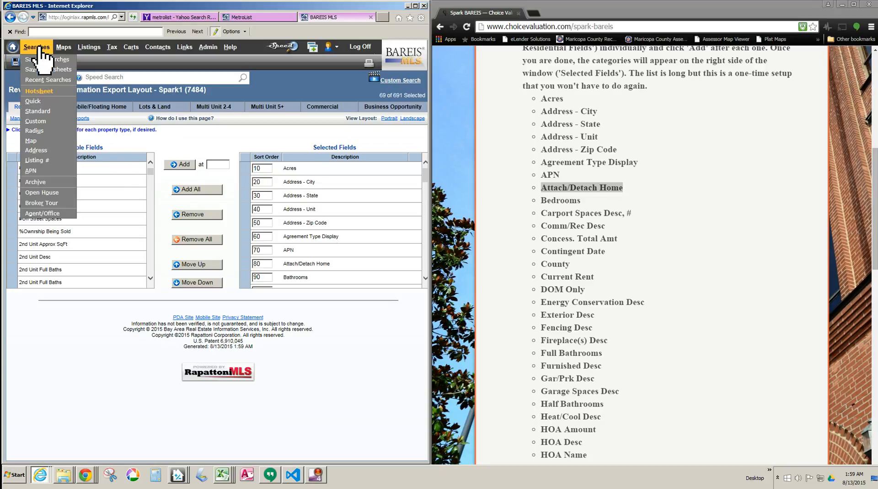
pyautogui.click(44, 112)
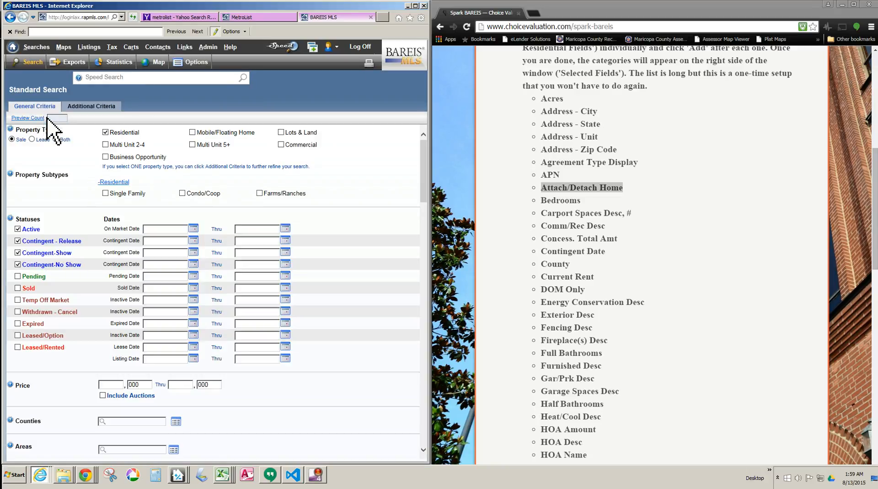
pyautogui.click(208, 48)
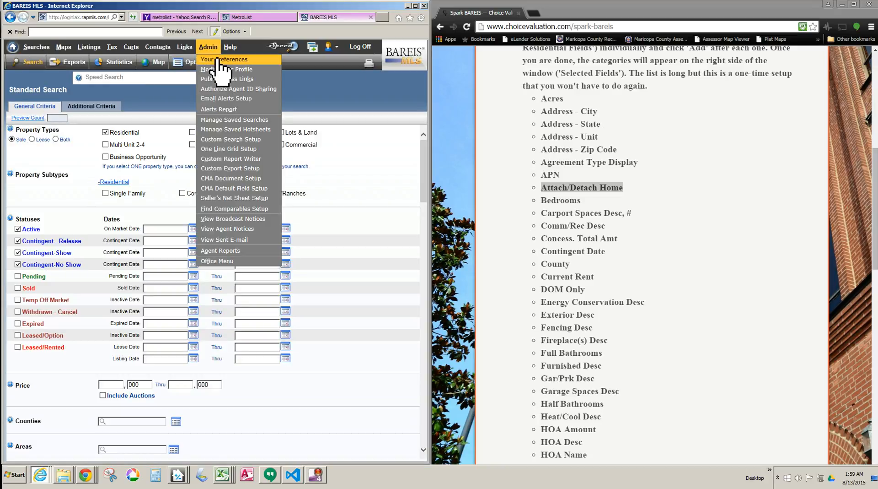
pyautogui.click(235, 169)
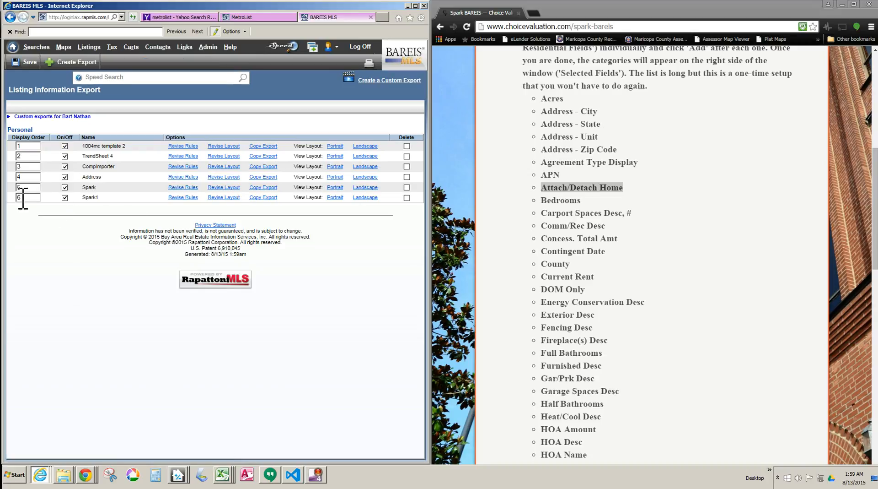
pyautogui.click(224, 198)
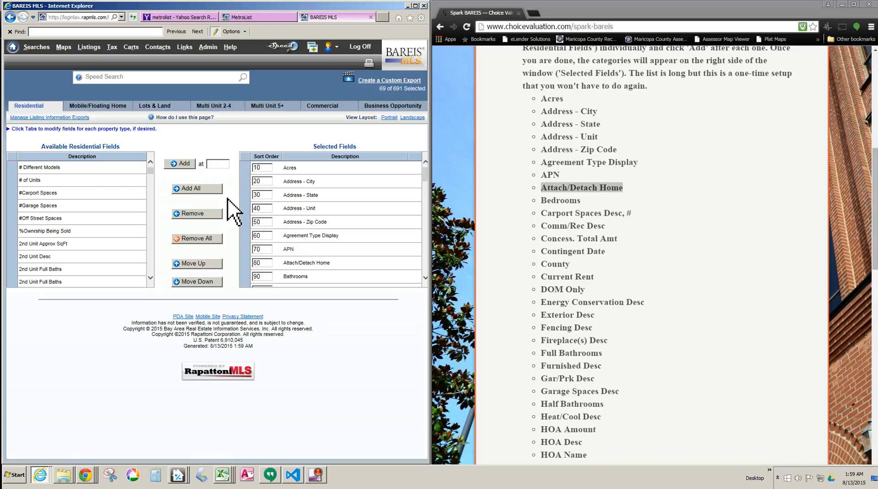
pyautogui.click(316, 249)
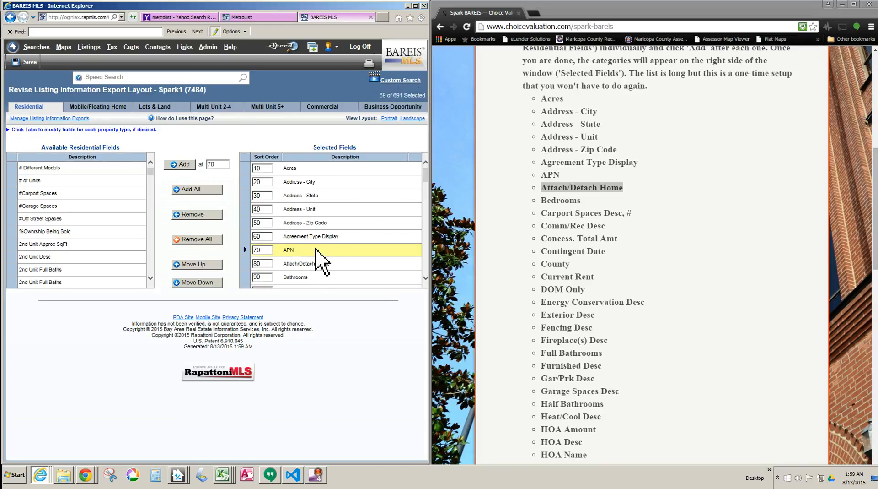
pyautogui.click(48, 254)
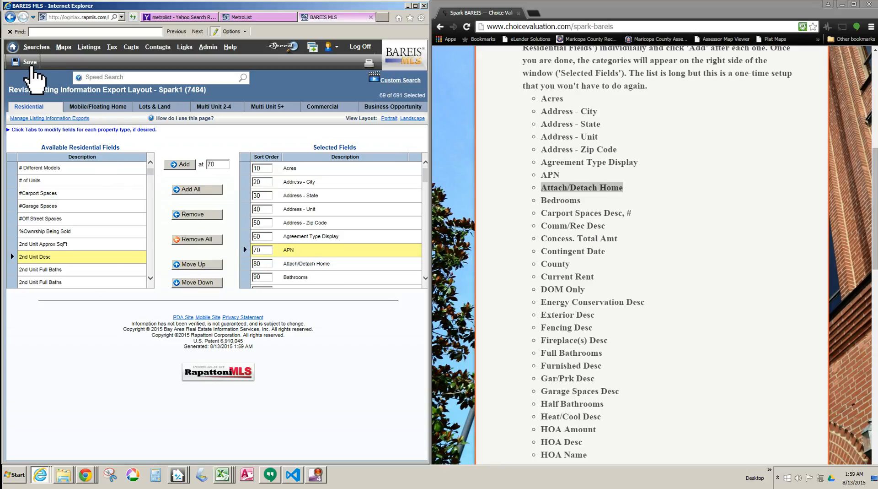
# Step: Start a standard search for residential sale listings limited to the Single Family subtype
pyautogui.moveTo(37, 47)
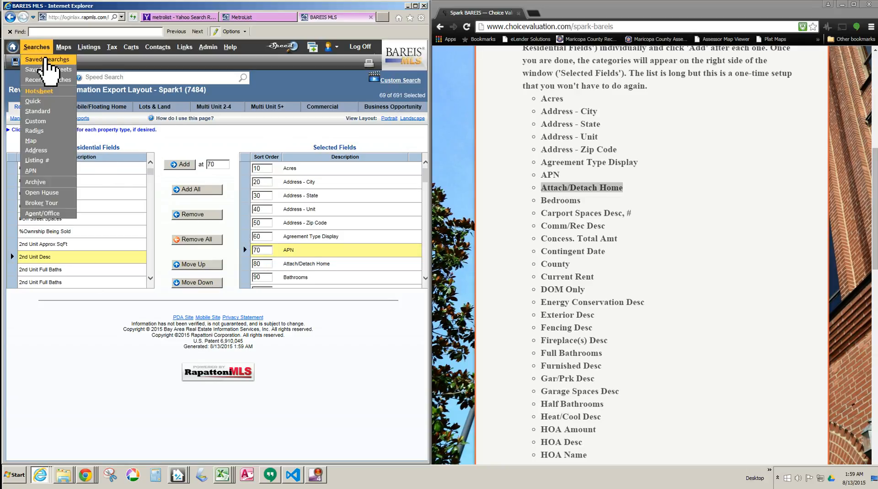
pyautogui.click(44, 112)
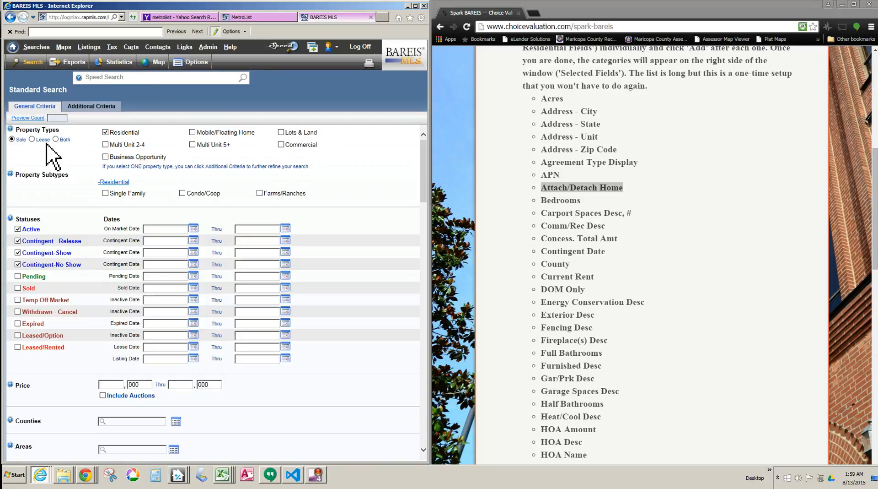
pyautogui.click(106, 193)
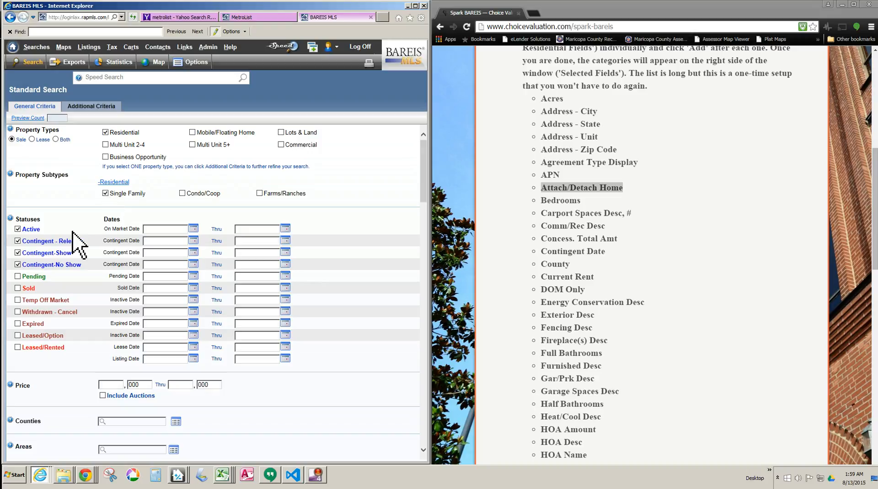
# Step: Restrict the search to Sold status only, with a sold date from 07/15/15 and area A0100, and view the results
pyautogui.click(17, 229)
pyautogui.click(18, 241)
pyautogui.click(18, 252)
pyautogui.click(17, 264)
pyautogui.click(17, 287)
pyautogui.moveTo(173, 288); pyautogui.dragTo(115, 283)
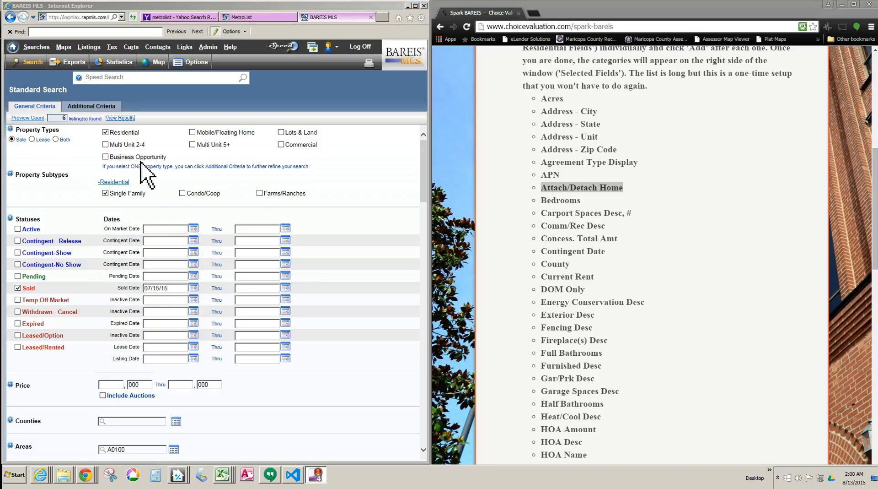
pyautogui.click(122, 118)
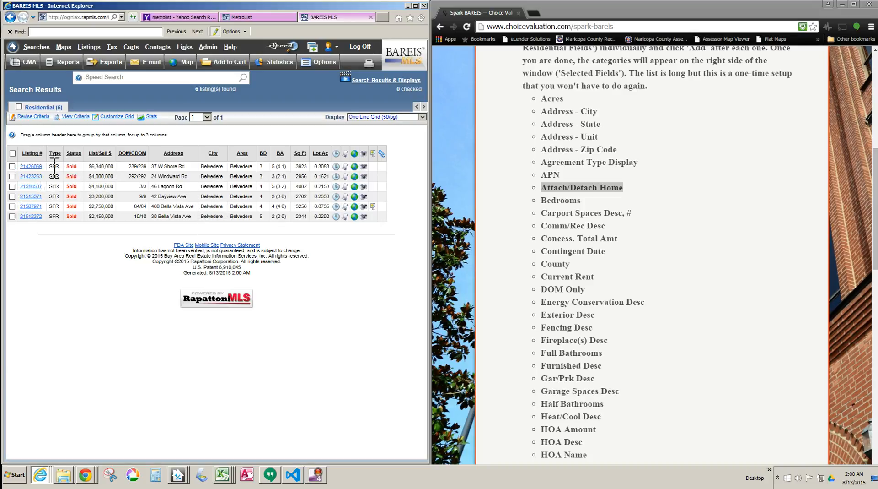
# Step: Select all the found listings except the second and the last one
pyautogui.click(19, 107)
pyautogui.click(12, 216)
pyautogui.click(12, 176)
# Step: Export the selected listings using the custom Spark export option
pyautogui.click(111, 62)
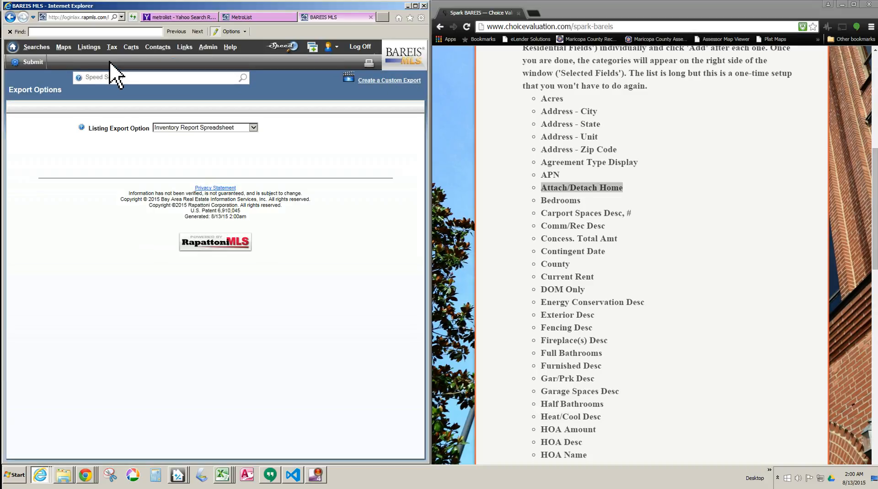
pyautogui.click(253, 128)
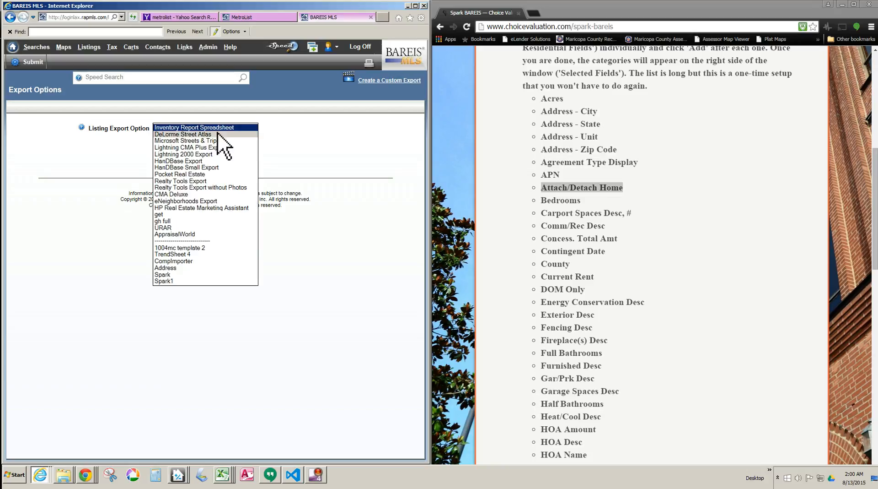
pyautogui.click(171, 275)
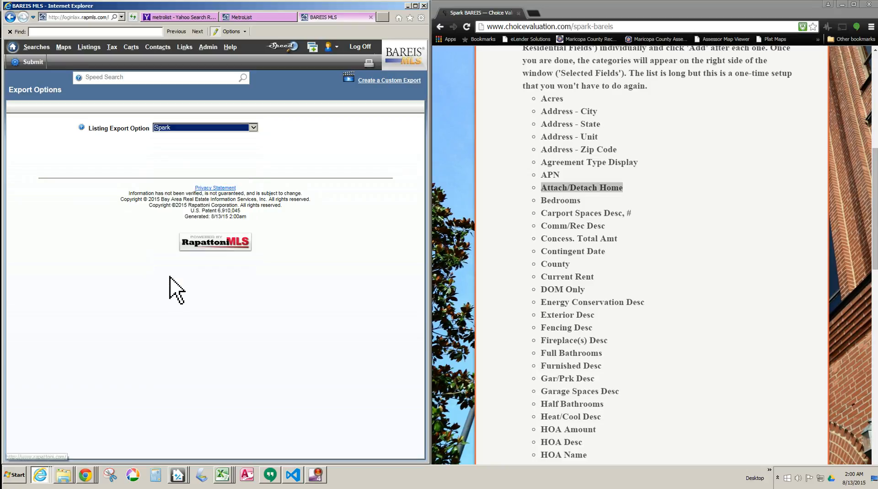
pyautogui.click(168, 169)
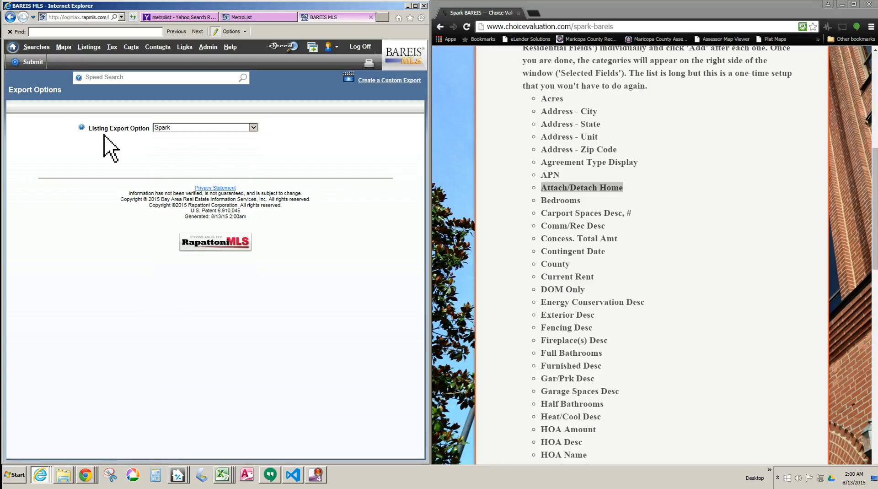
pyautogui.click(33, 61)
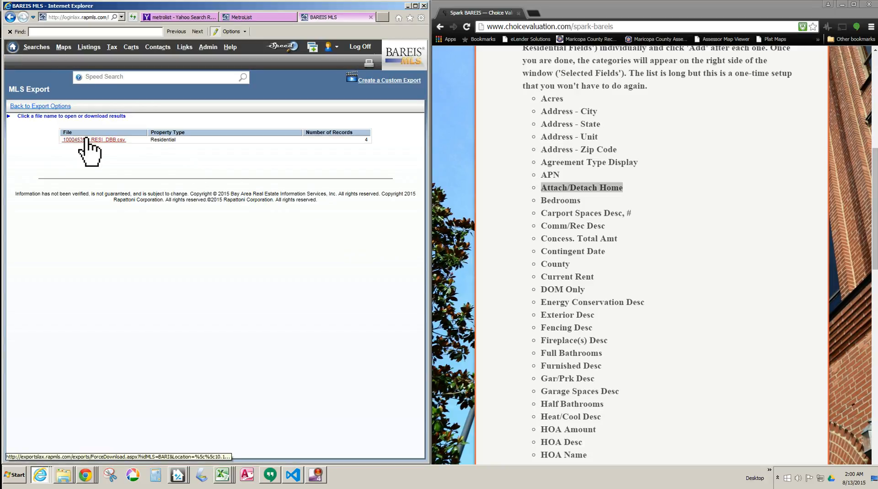
# Step: Download the exported residential CSV file and save it as test11.csv in the CA - CRMLS folder
pyautogui.click(86, 140)
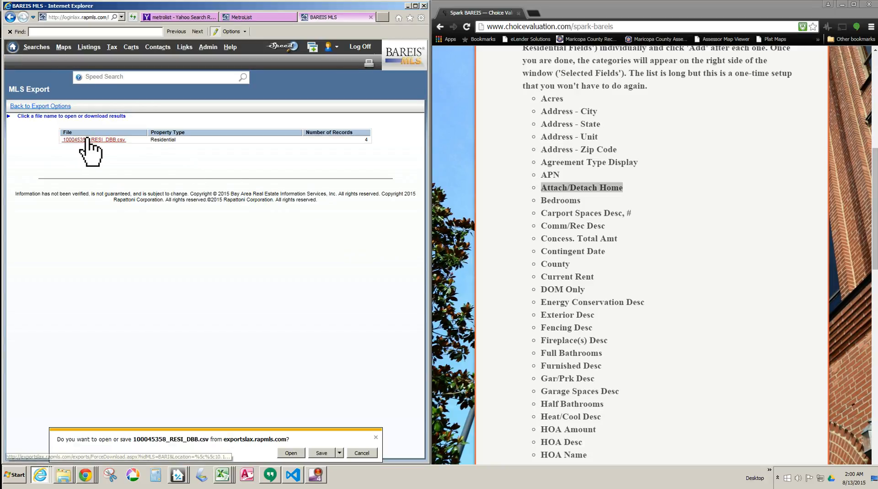
pyautogui.click(339, 452)
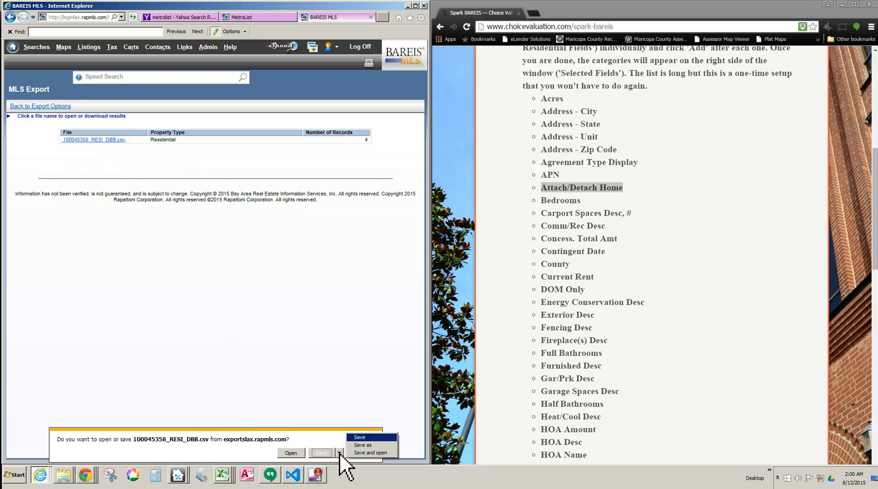
pyautogui.click(368, 445)
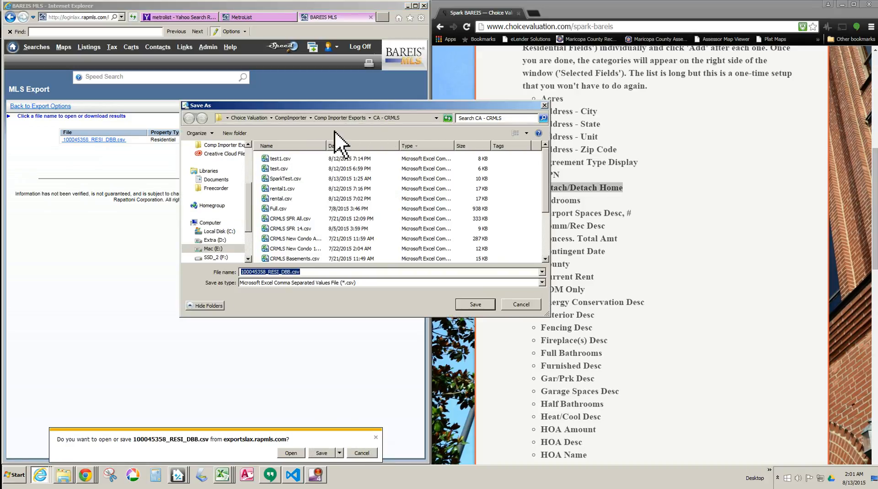
pyautogui.click(318, 272)
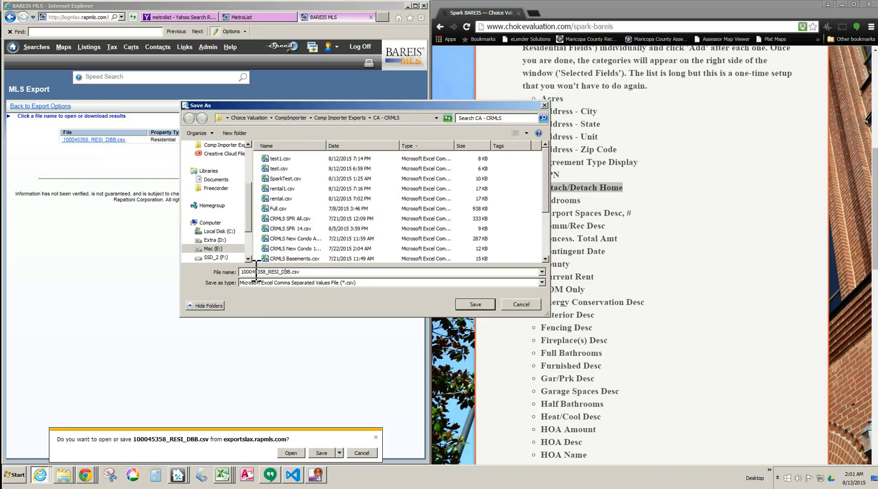
pyautogui.moveTo(292, 272); pyautogui.dragTo(234, 271)
pyautogui.press('BackSpace')
pyautogui.write('11')
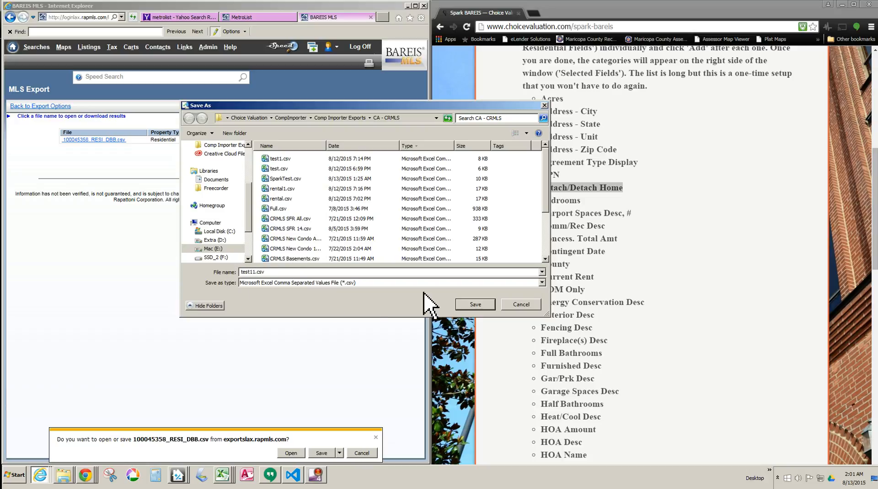
pyautogui.click(476, 304)
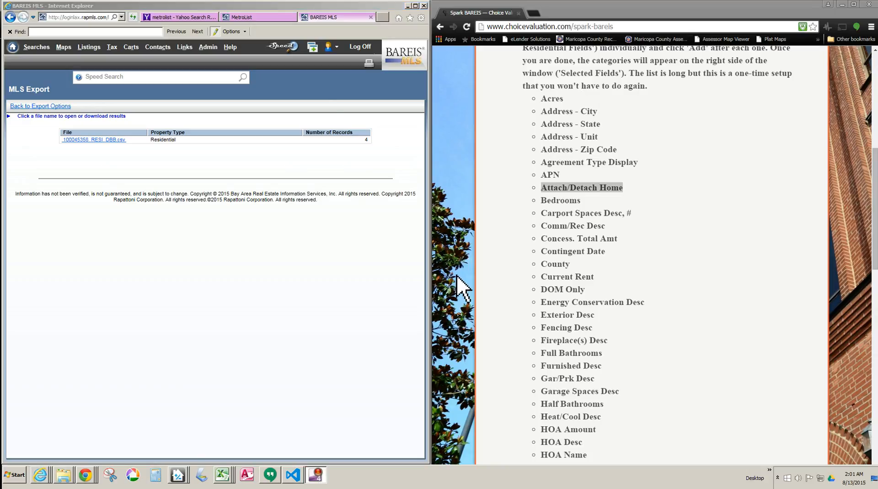
# Step: Review the required field list and setup instructions on the Choice Valuation page, and widen its browser window across the screen
pyautogui.click(550, 97)
pyautogui.moveTo(545, 98); pyautogui.dragTo(617, 401)
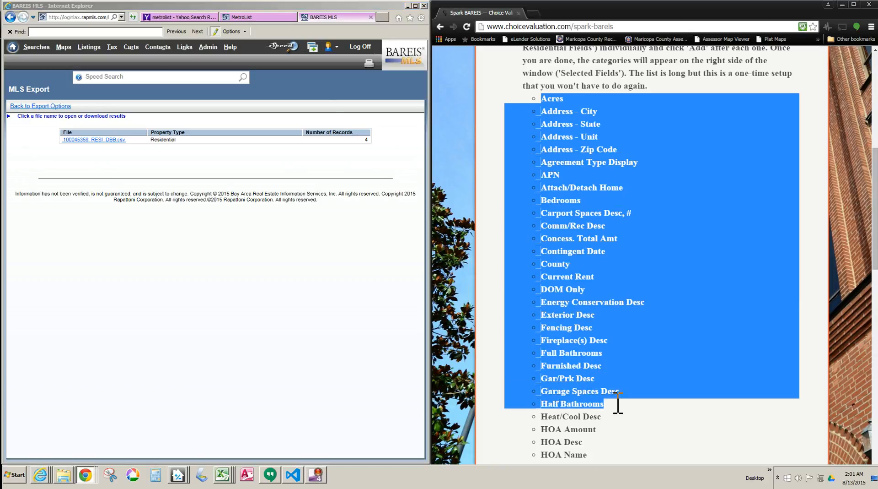
pyautogui.scroll(-10, 610, 390)
pyautogui.scroll(15, 606, 391)
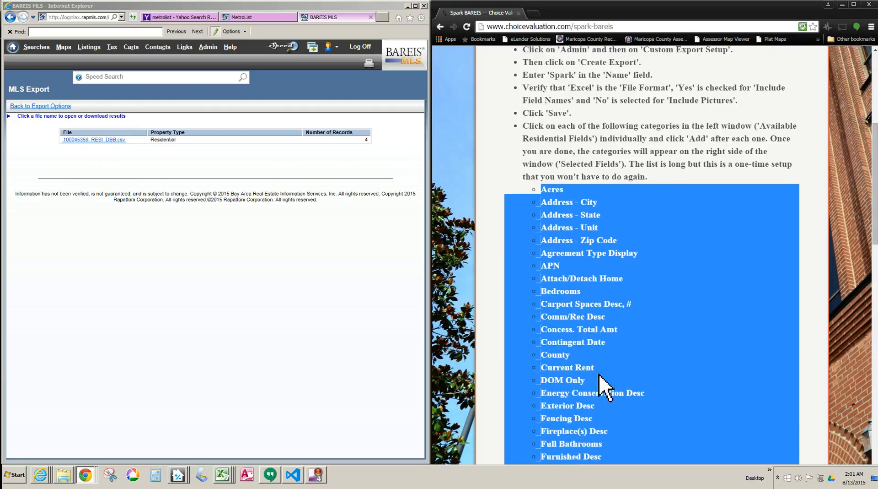
pyautogui.click(587, 307)
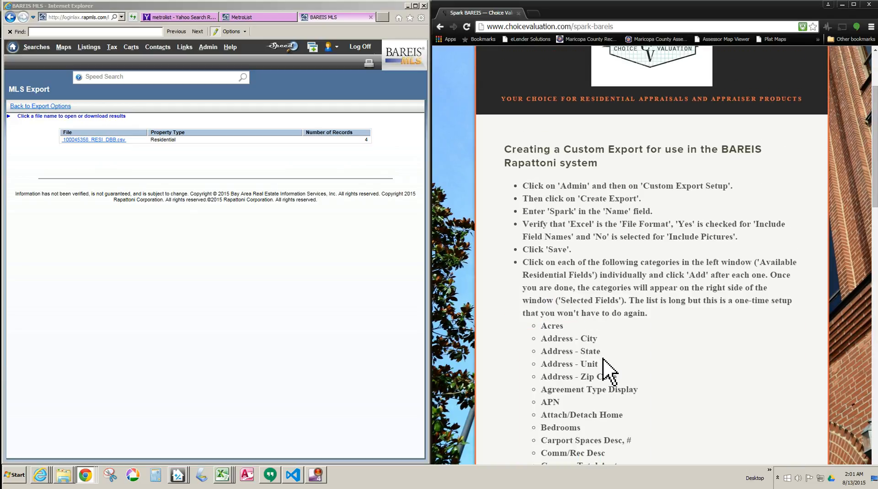
pyautogui.scroll(-2, 609, 362)
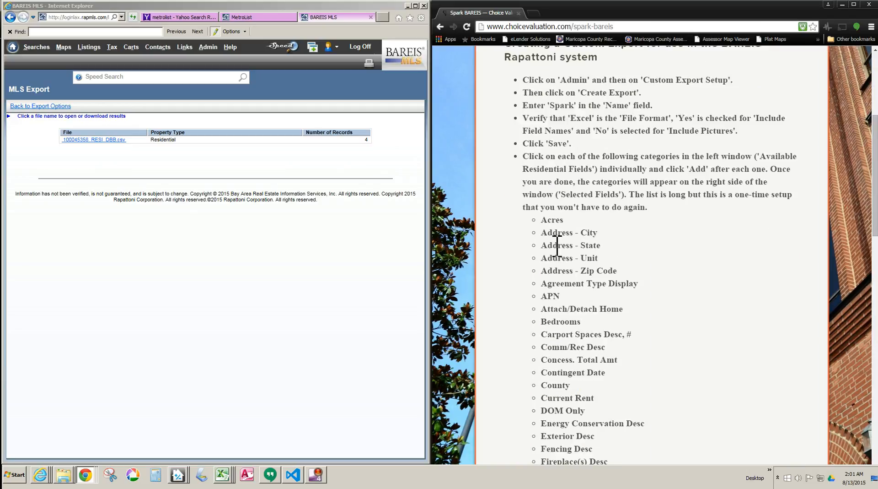
pyautogui.scroll(-4, 571, 257)
pyautogui.scroll(7, 571, 261)
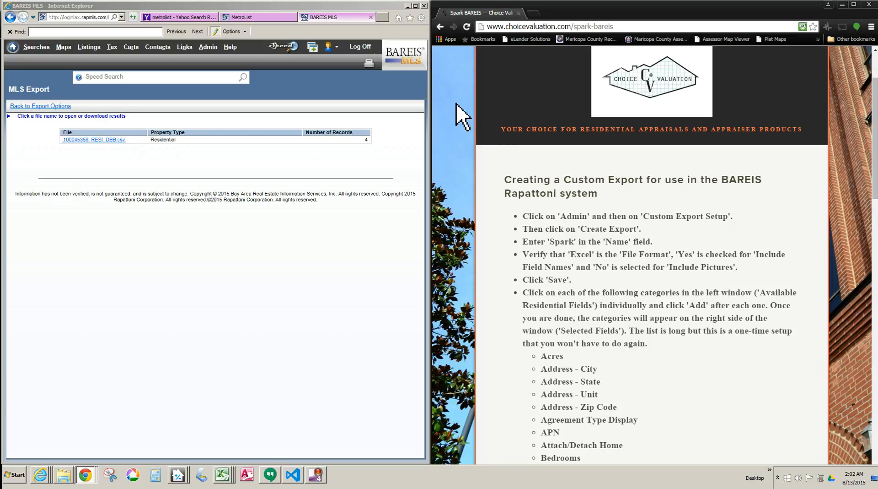
pyautogui.moveTo(430, 118); pyautogui.dragTo(10, 117)
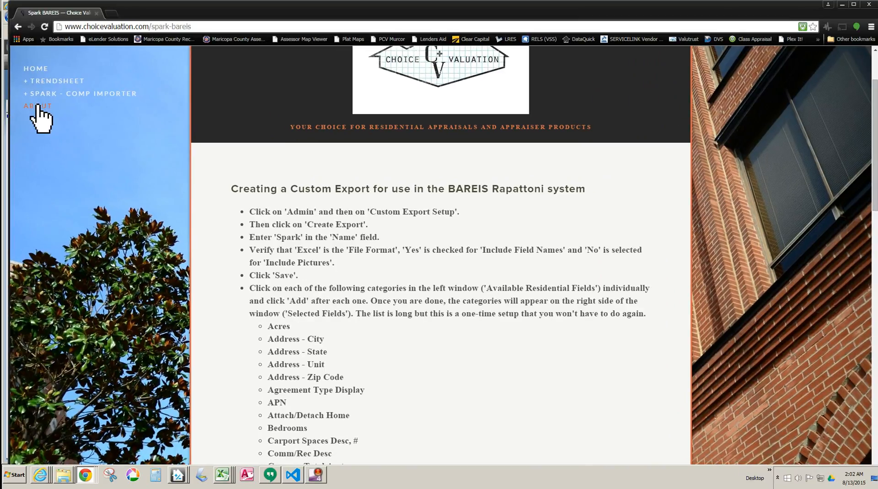